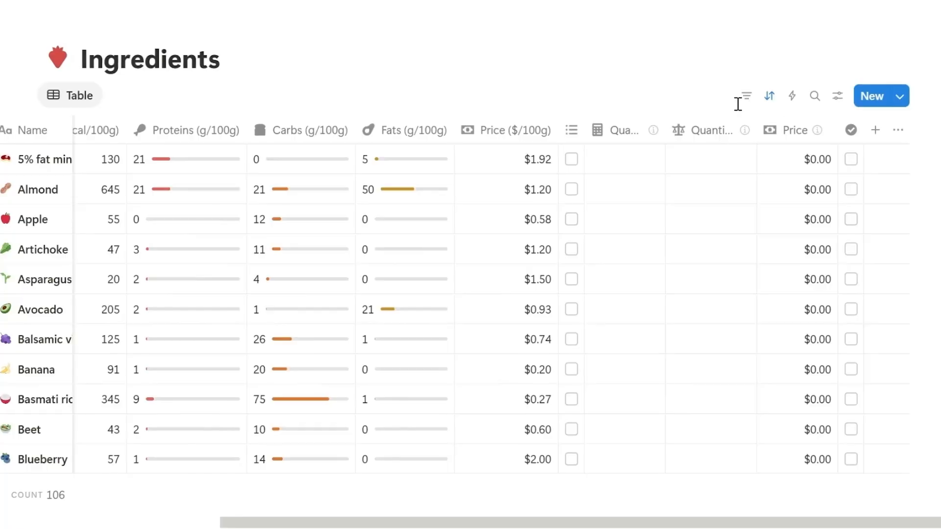
Step: Add a new Formula property to the Ingredients table and open its formula editor
{"action": "left_click", "coordinate": [870, 128]}
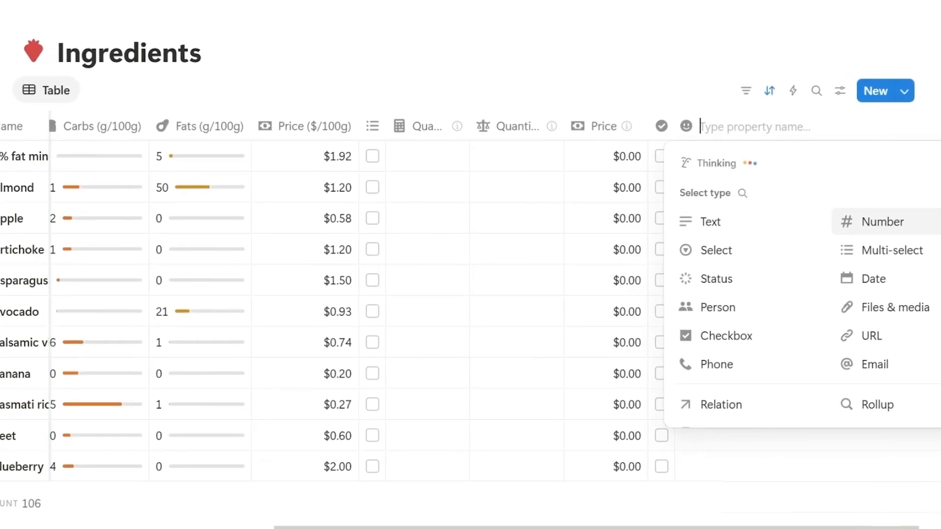
{"action": "scroll", "coordinate": [752, 294], "scroll_direction": "down", "scroll_amount": 3}
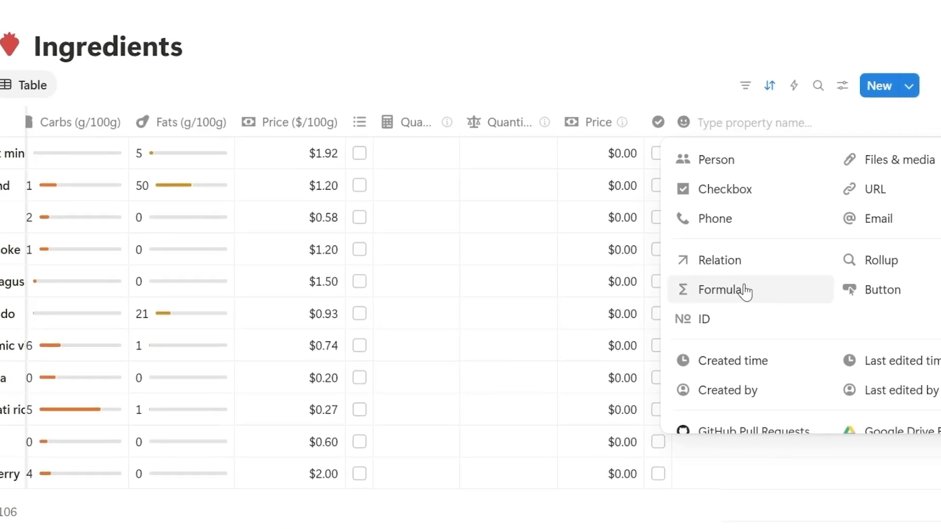
{"action": "left_click", "coordinate": [752, 294]}
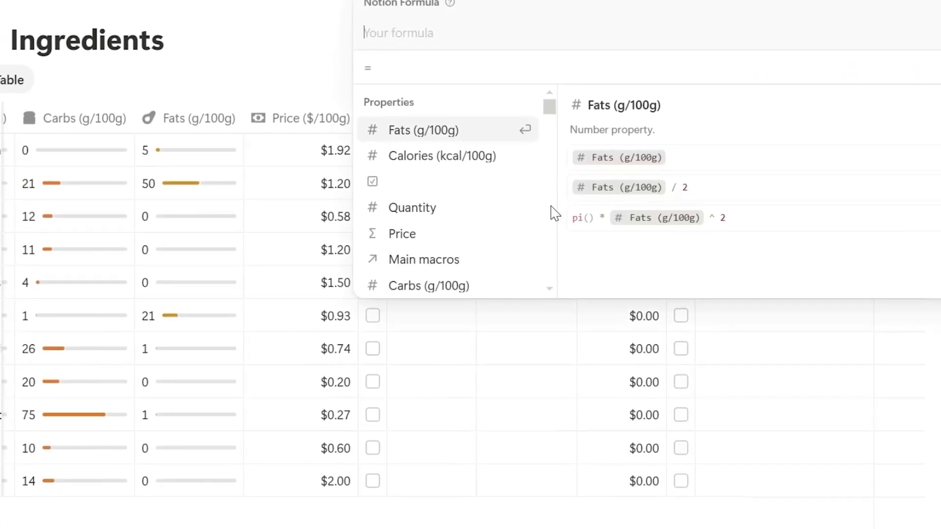
{"action": "left_click_drag", "start_coordinate": [550, 109], "coordinate": [546, 195]}
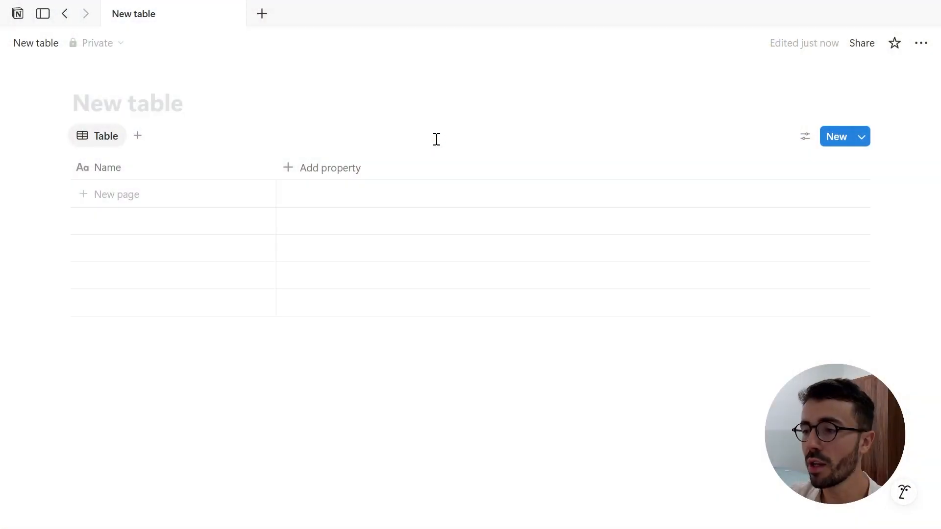
Step: In the new table, add a Formula property through the database's property settings and open its formula editor
{"action": "left_click", "coordinate": [804, 138]}
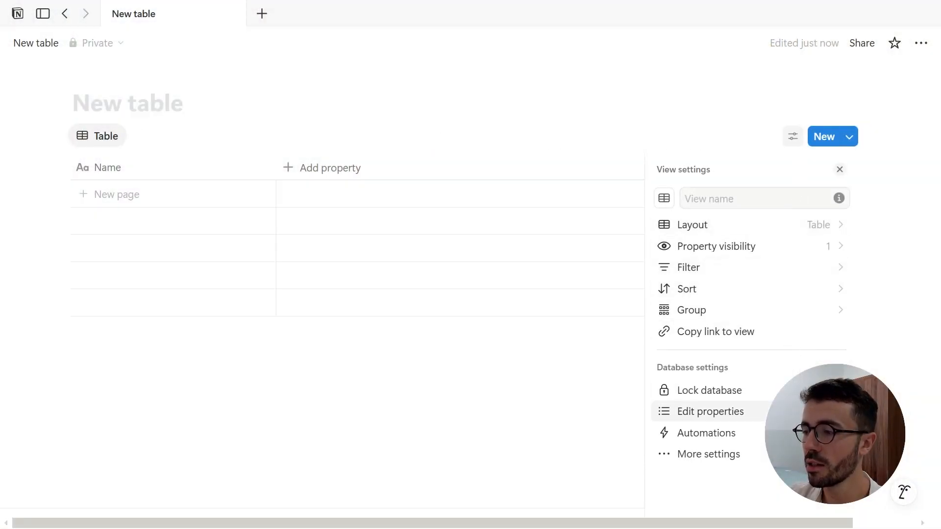
{"action": "left_click", "coordinate": [711, 411]}
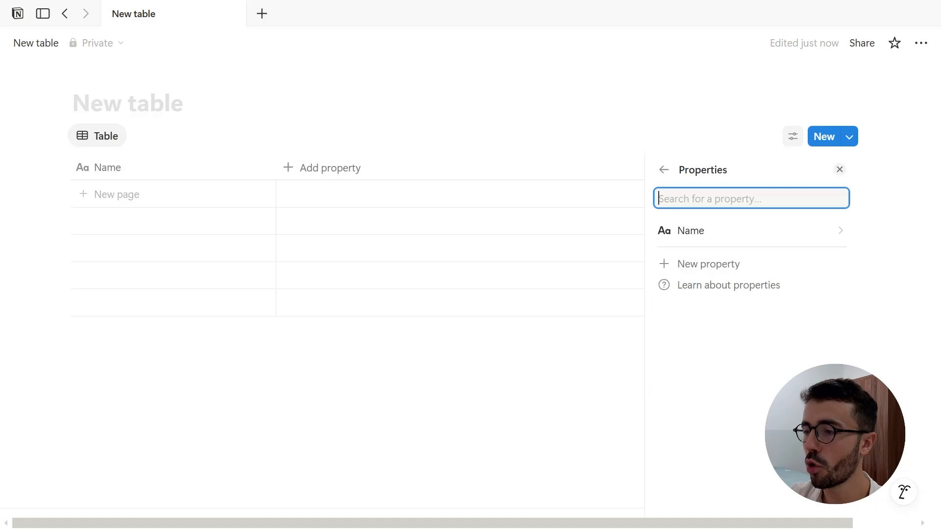
{"action": "left_click", "coordinate": [740, 270]}
{"action": "scroll", "coordinate": [752, 331], "scroll_direction": "down", "scroll_amount": 3}
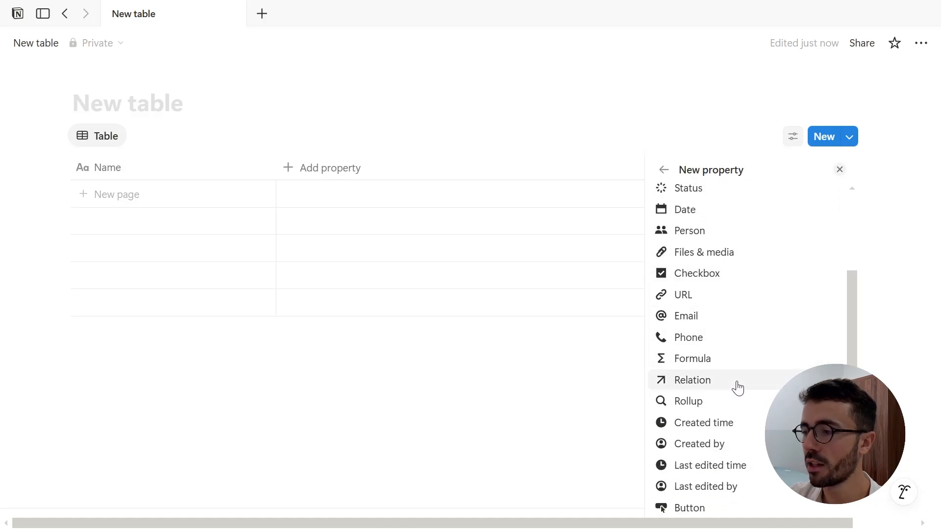
{"action": "left_click", "coordinate": [737, 368]}
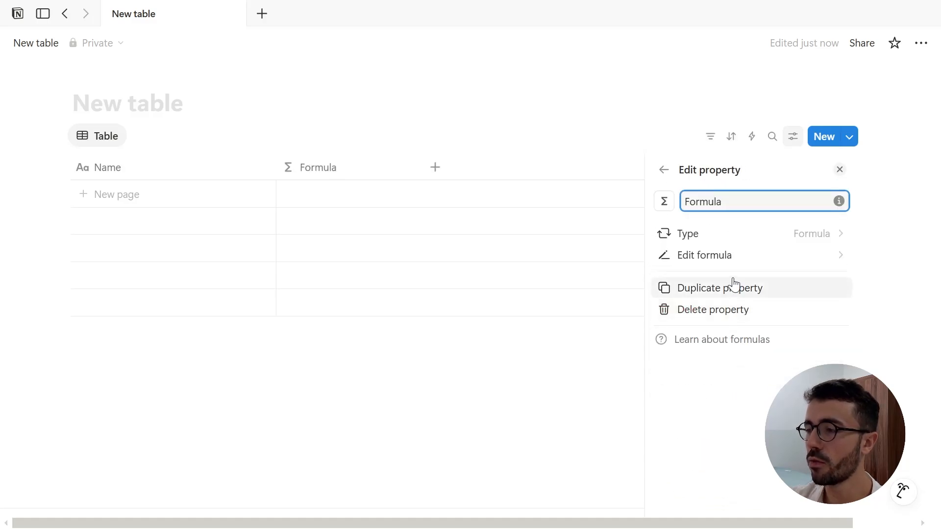
{"action": "left_click", "coordinate": [736, 256]}
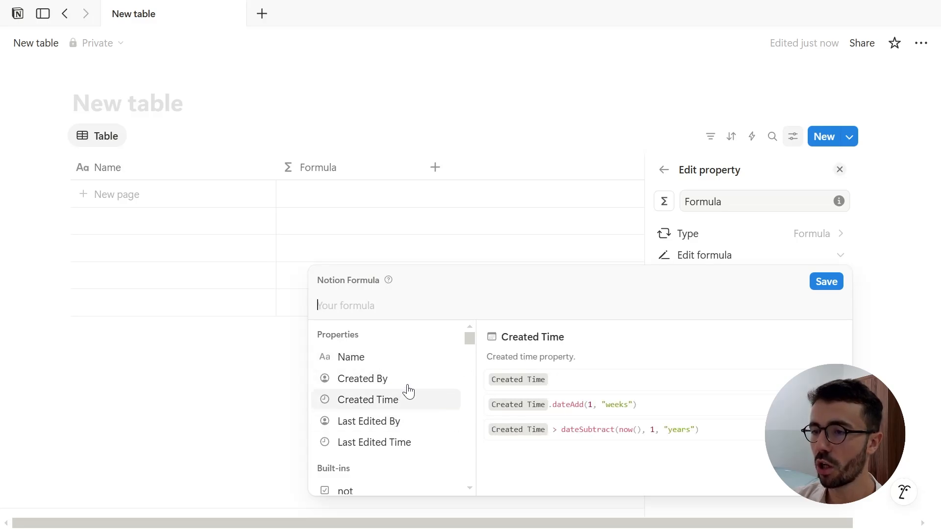
Step: Browse the built-ins and functions listed in the formula editor
{"action": "scroll", "coordinate": [410, 391], "scroll_direction": "down", "scroll_amount": 5}
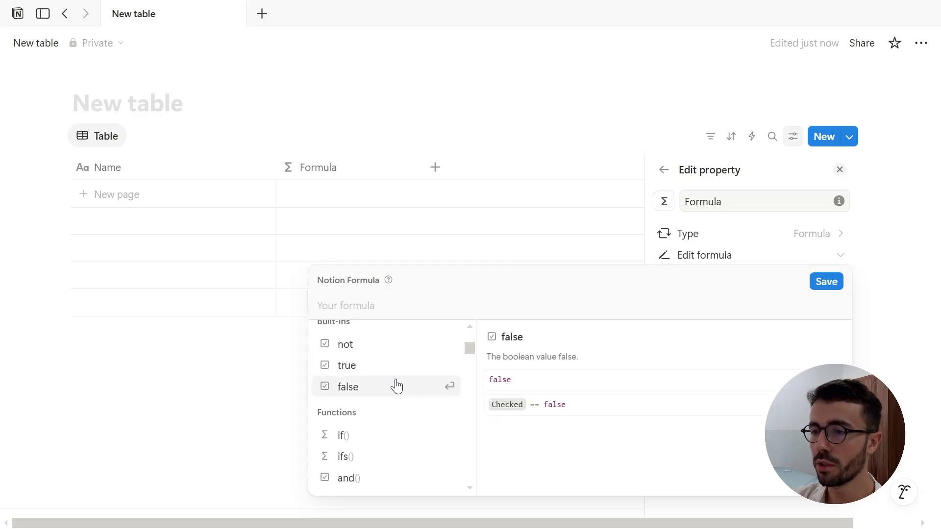
{"action": "scroll", "coordinate": [396, 387], "scroll_direction": "down", "scroll_amount": 3}
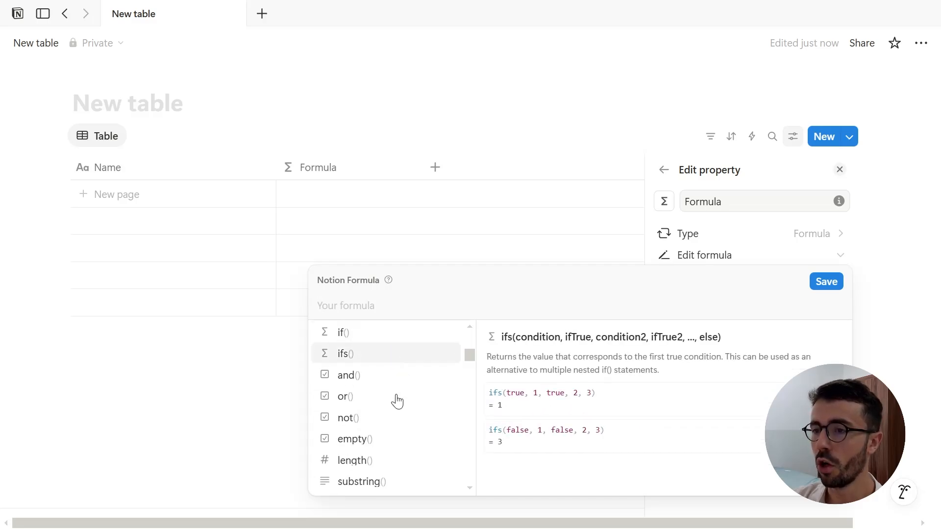
{"action": "scroll", "coordinate": [397, 402], "scroll_direction": "down", "scroll_amount": 5}
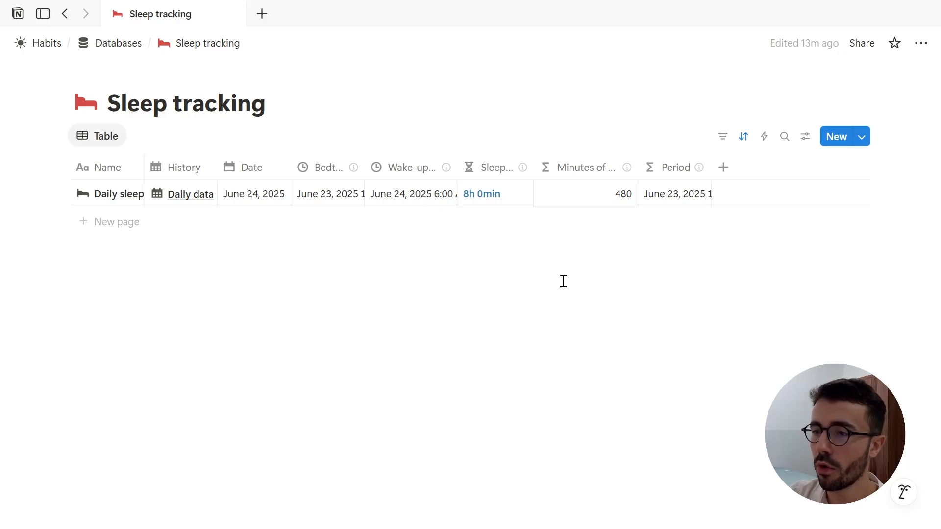
Step: Open the Minutes of sleep formula and inspect its dateBetween function and the result type
{"action": "left_click", "coordinate": [589, 194]}
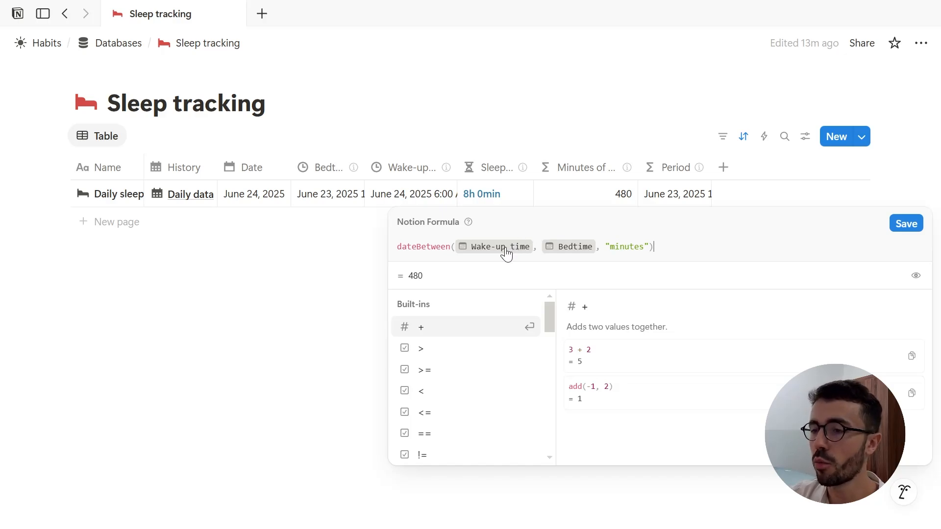
{"action": "left_click", "coordinate": [452, 246]}
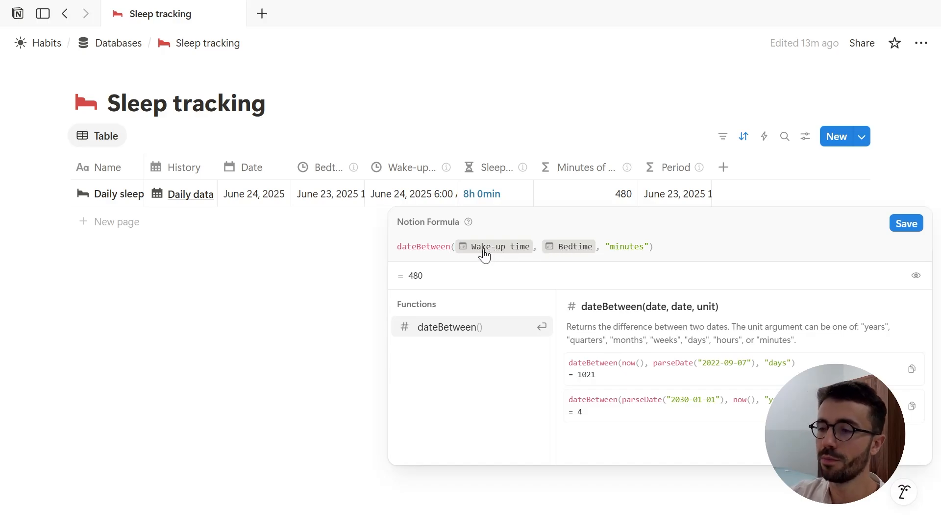
{"action": "left_click", "coordinate": [915, 278]}
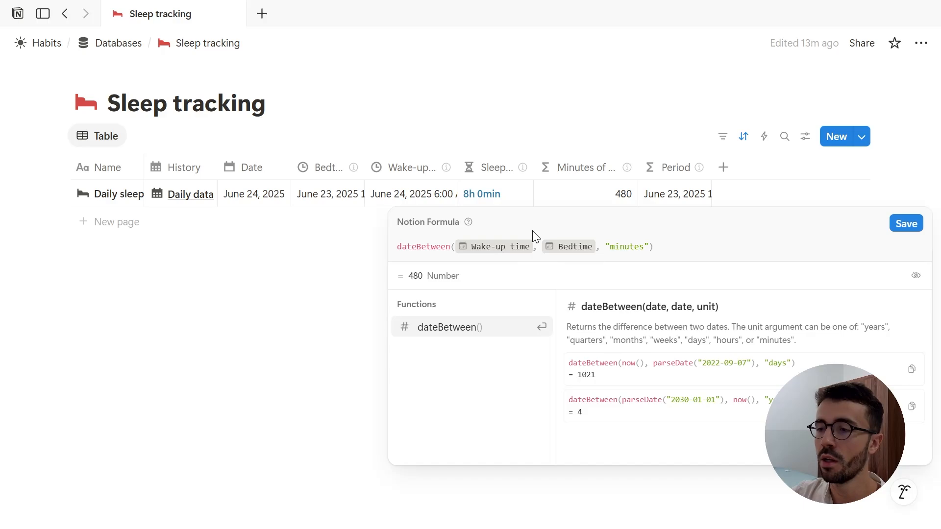
{"action": "left_click", "coordinate": [569, 250]}
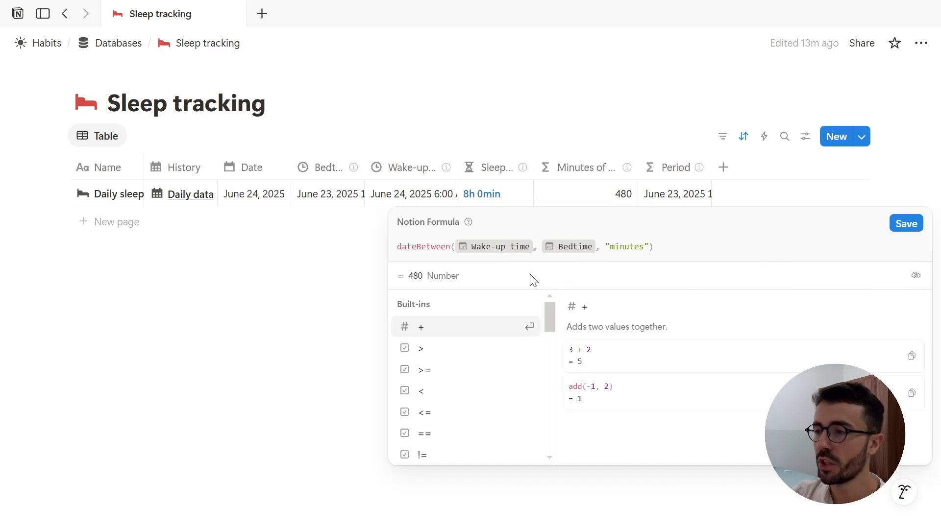
Step: Open the Period formula, inspect its dateRange function and result type, and close the editor
{"action": "left_click", "coordinate": [657, 199]}
{"action": "left_click", "coordinate": [657, 199]}
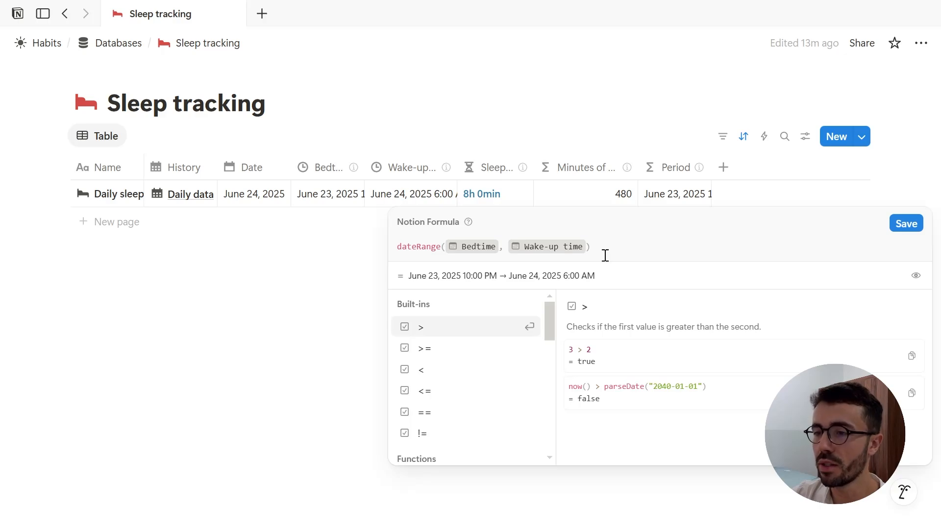
{"action": "left_click", "coordinate": [443, 251]}
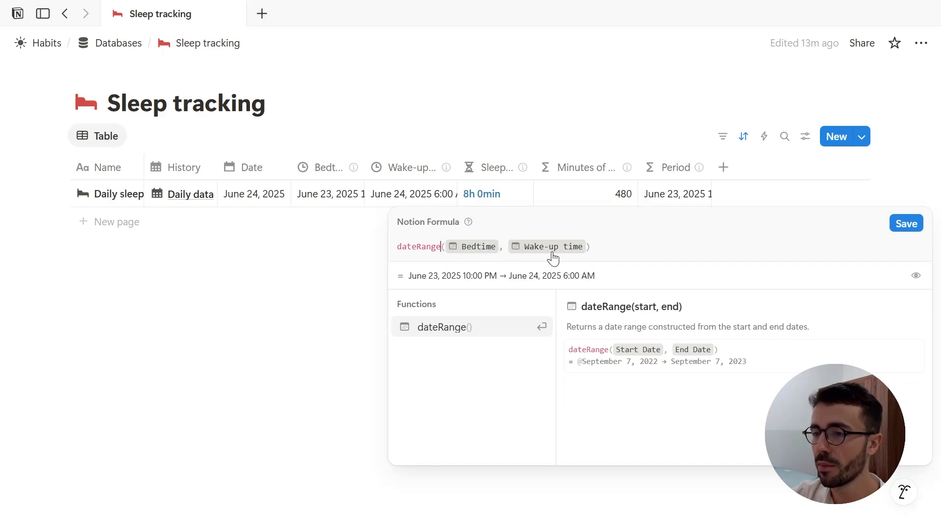
{"action": "left_click", "coordinate": [914, 276]}
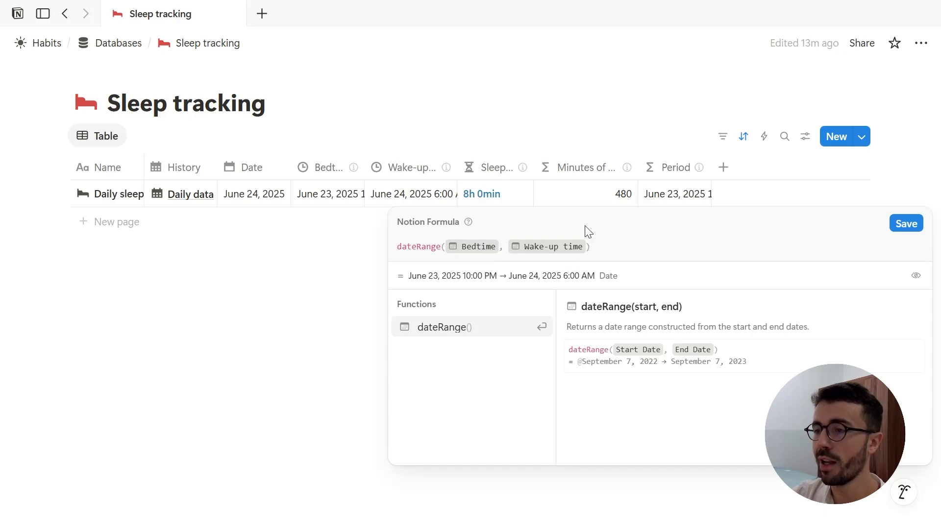
{"action": "left_click", "coordinate": [554, 249]}
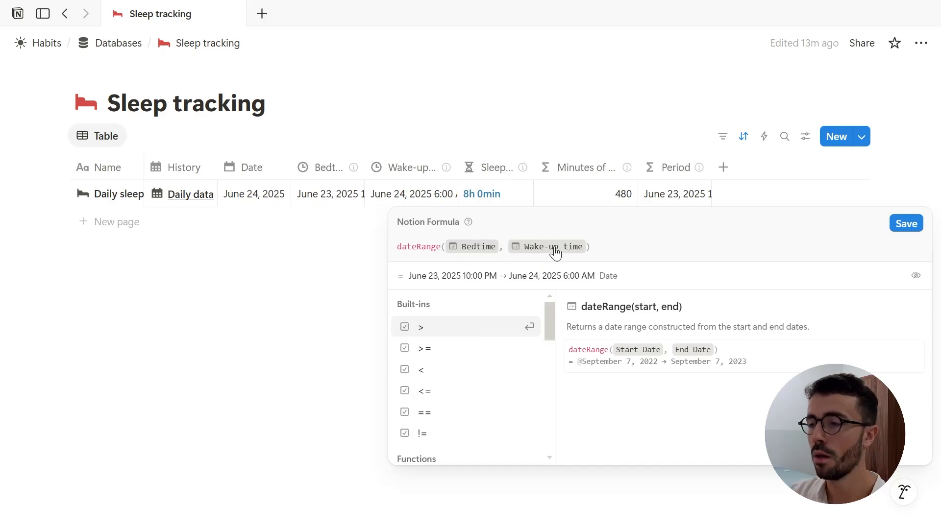
{"action": "key", "text": "Escape"}
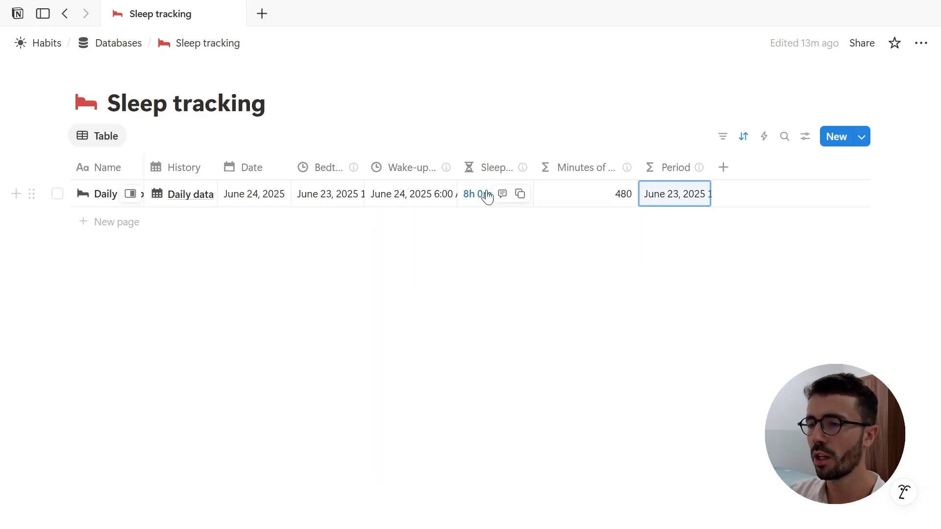
Step: Open the Sleep formula and examine its style, floor and modulo parts
{"action": "left_click", "coordinate": [488, 197]}
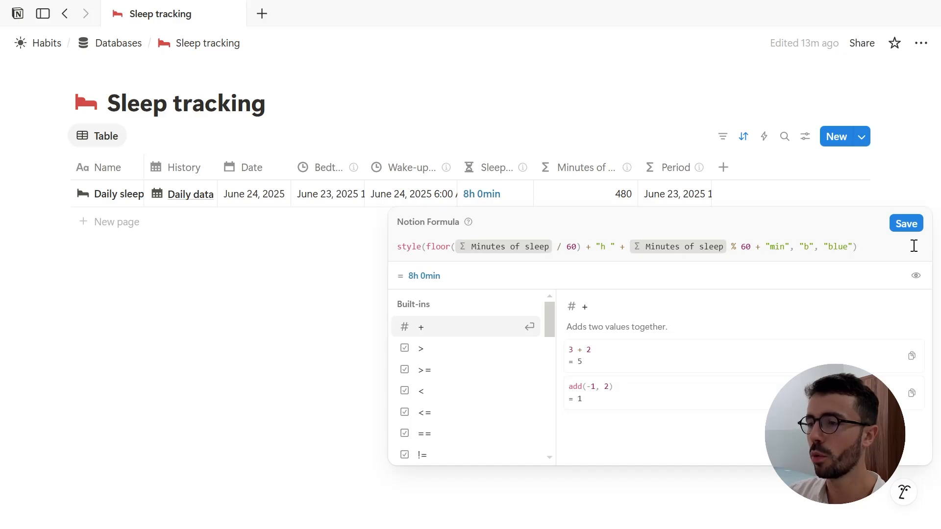
{"action": "left_click_drag", "start_coordinate": [576, 249], "coordinate": [427, 250]}
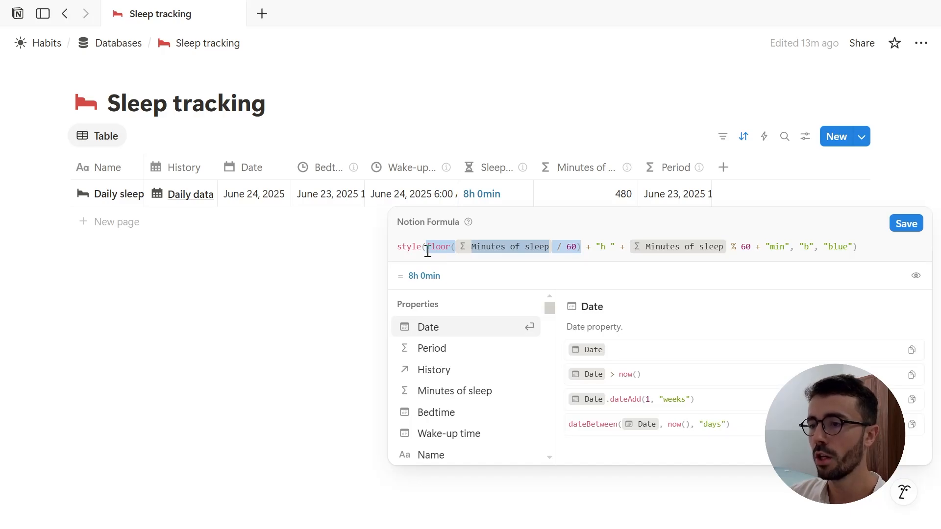
{"action": "left_click", "coordinate": [427, 251]}
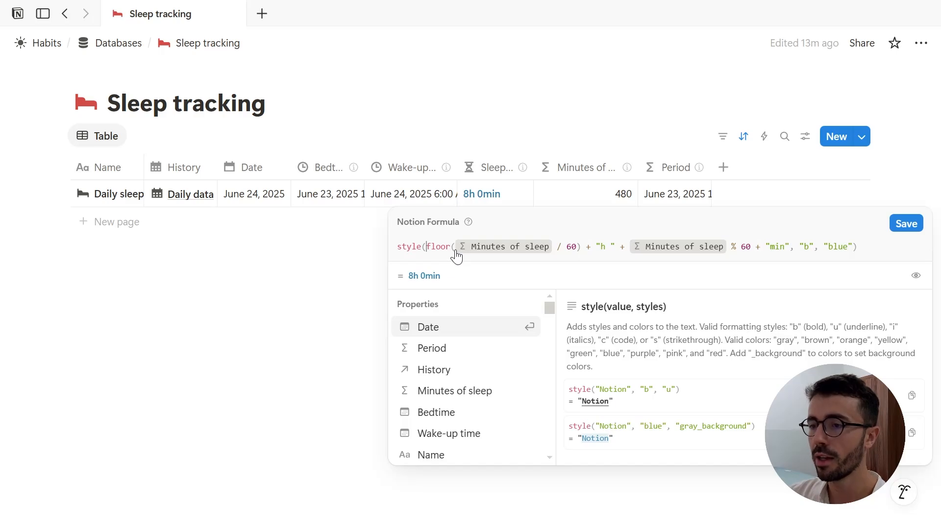
{"action": "left_click", "coordinate": [449, 251]}
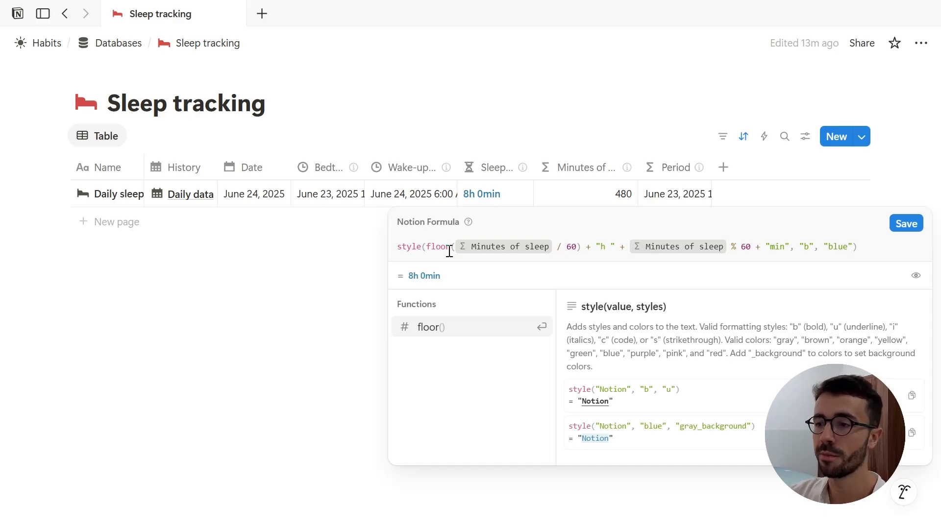
{"action": "left_click_drag", "start_coordinate": [637, 247], "coordinate": [757, 248]}
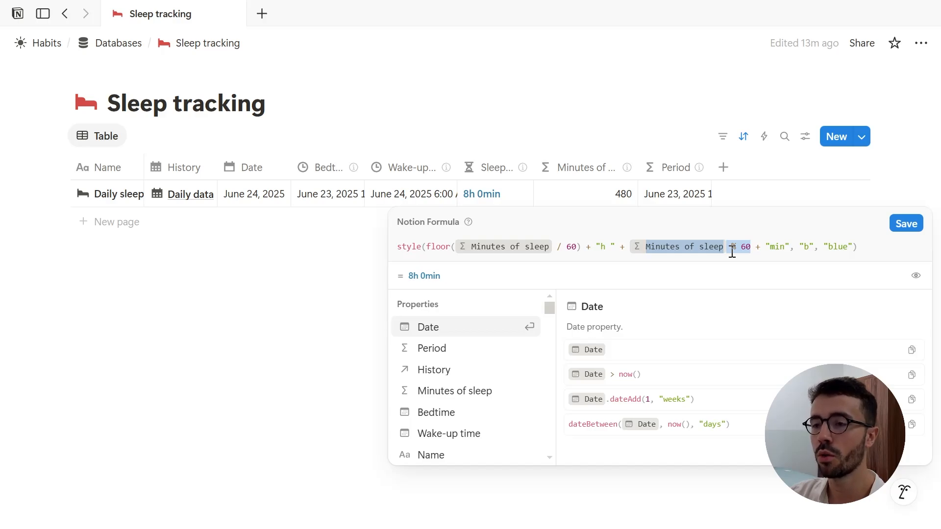
{"action": "left_click_drag", "start_coordinate": [731, 252], "coordinate": [747, 249]}
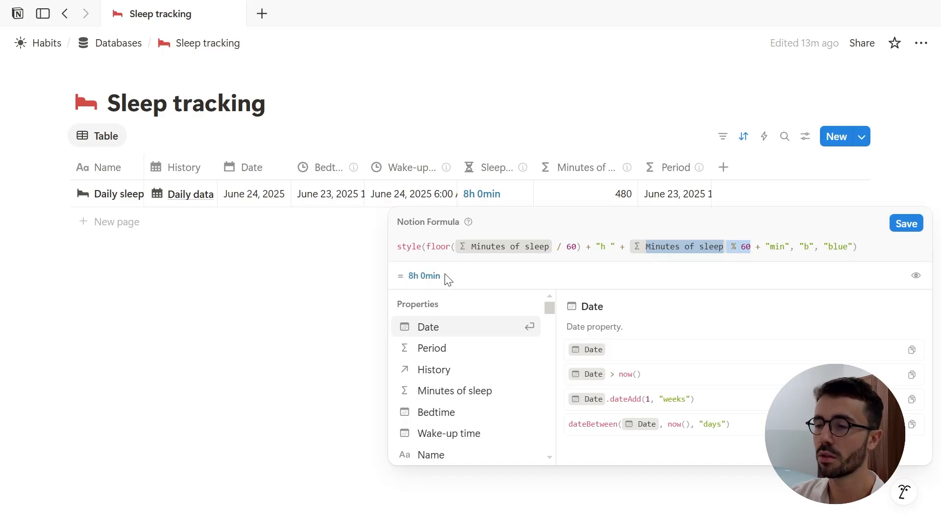
{"action": "left_click", "coordinate": [422, 246]}
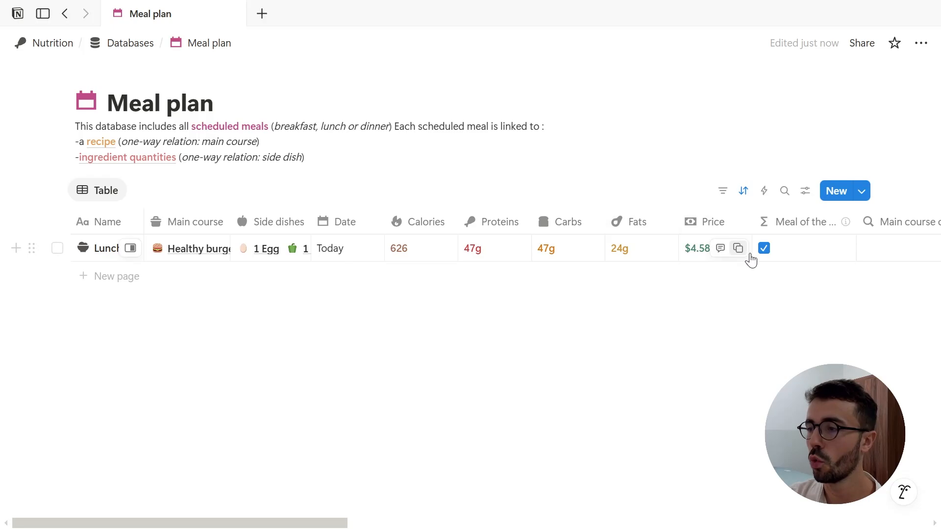
Step: In the Meal plan, open the Meal of the day formula and inspect its formatDate comparison and result type
{"action": "left_click", "coordinate": [774, 256]}
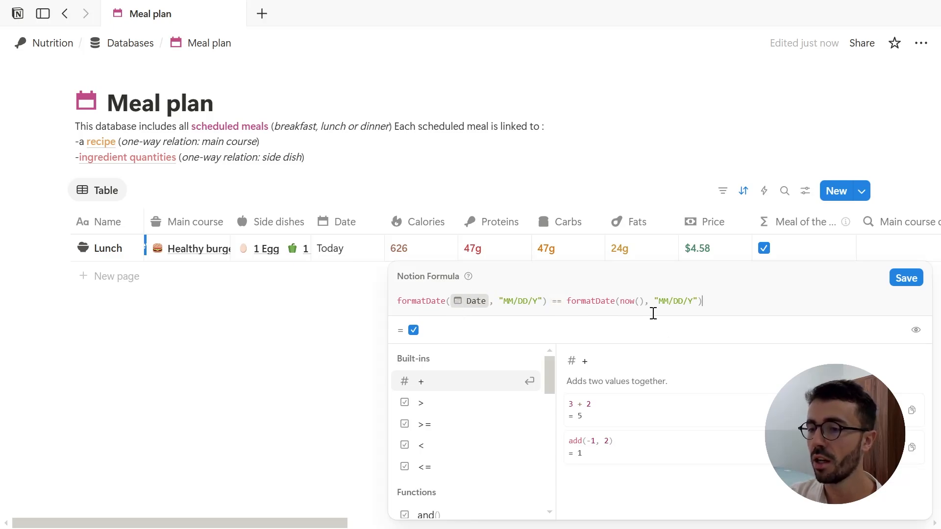
{"action": "left_click", "coordinate": [916, 329]}
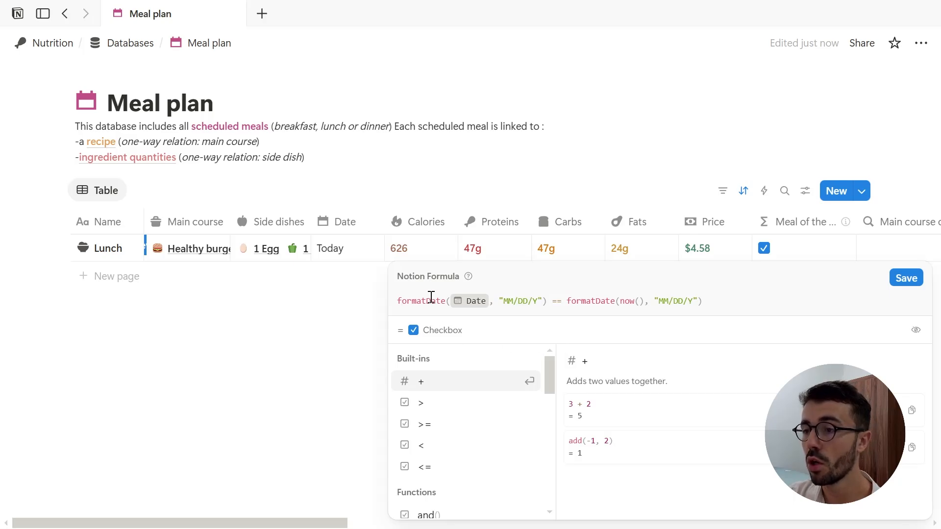
{"action": "left_click", "coordinate": [443, 300]}
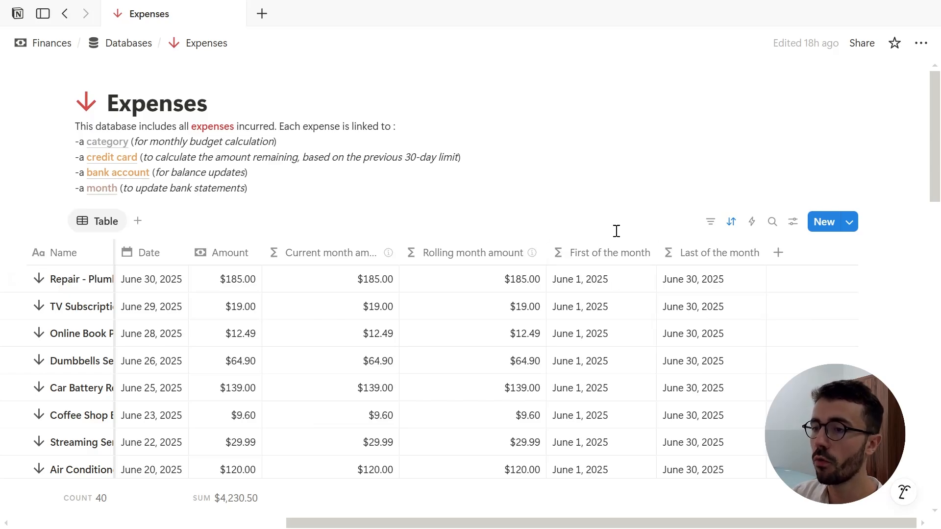
Step: In Expenses, open the First of the month formula and examine its parseDate and formatDate parts
{"action": "left_click", "coordinate": [601, 284]}
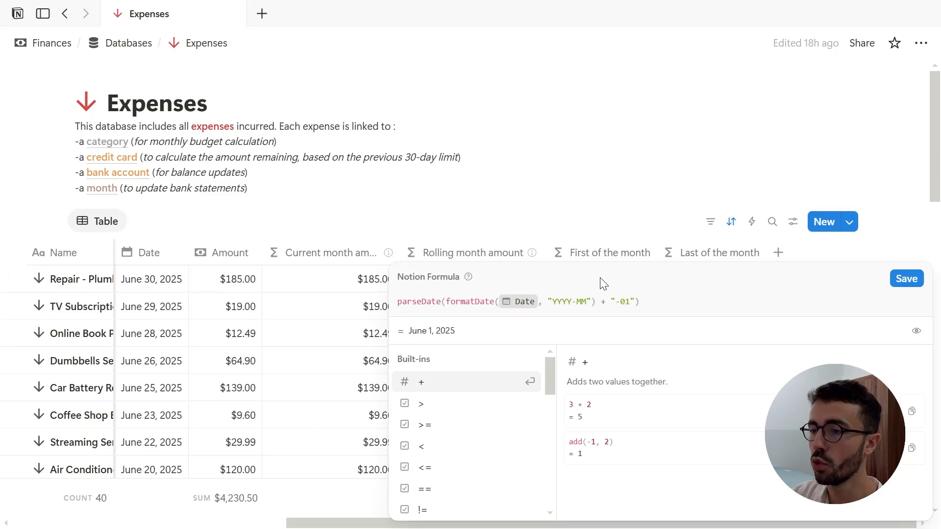
{"action": "left_click", "coordinate": [608, 300]}
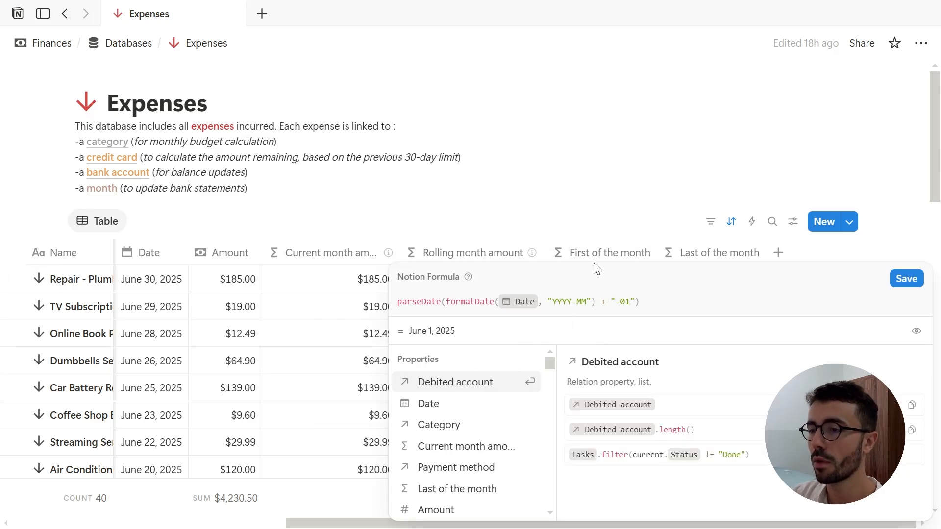
{"action": "left_click_drag", "start_coordinate": [446, 302], "coordinate": [597, 302]}
{"action": "left_click", "coordinate": [597, 302]}
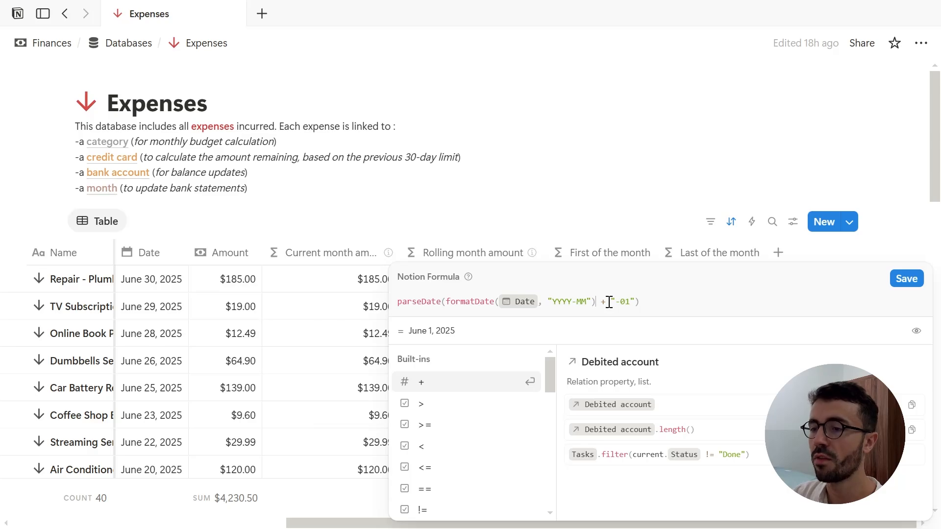
{"action": "left_click", "coordinate": [430, 302]}
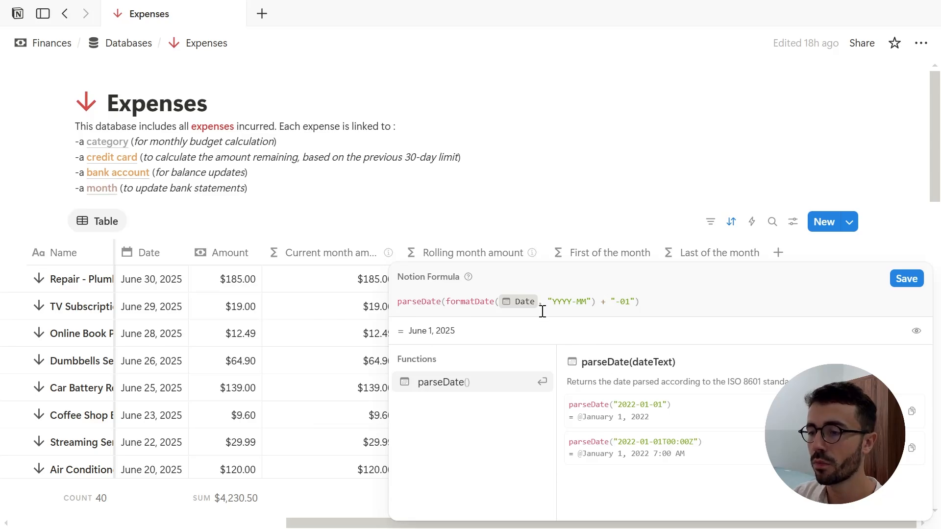
Step: Reveal the First of the month formula's result type and close the formula editor
{"action": "left_click", "coordinate": [916, 331]}
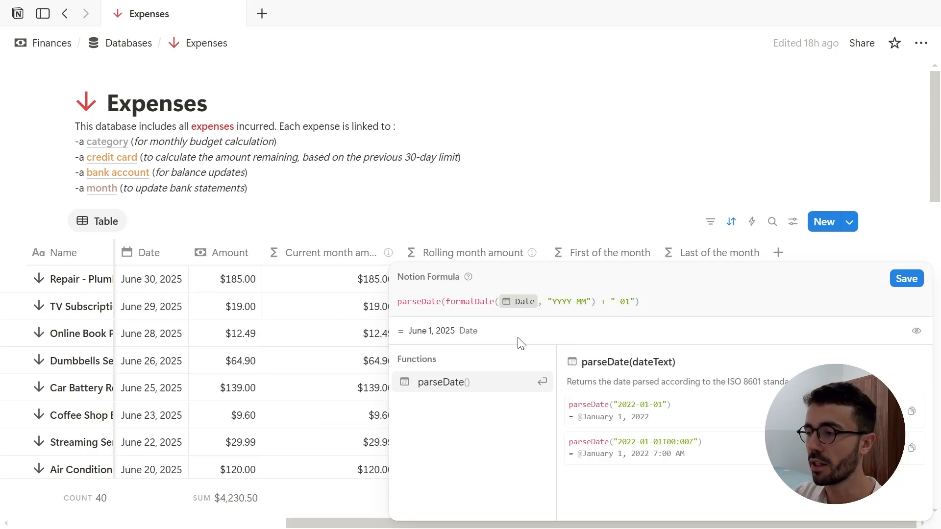
{"action": "left_click", "coordinate": [702, 242]}
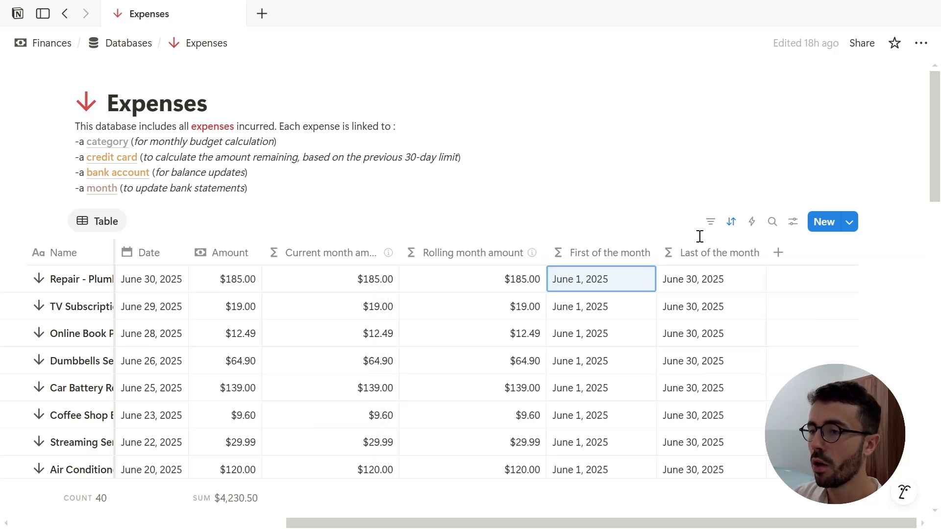
Step: Open the Last of the month formula and inspect its dateSubtract and dateAdd functions and result type, then close it
{"action": "left_click", "coordinate": [672, 279]}
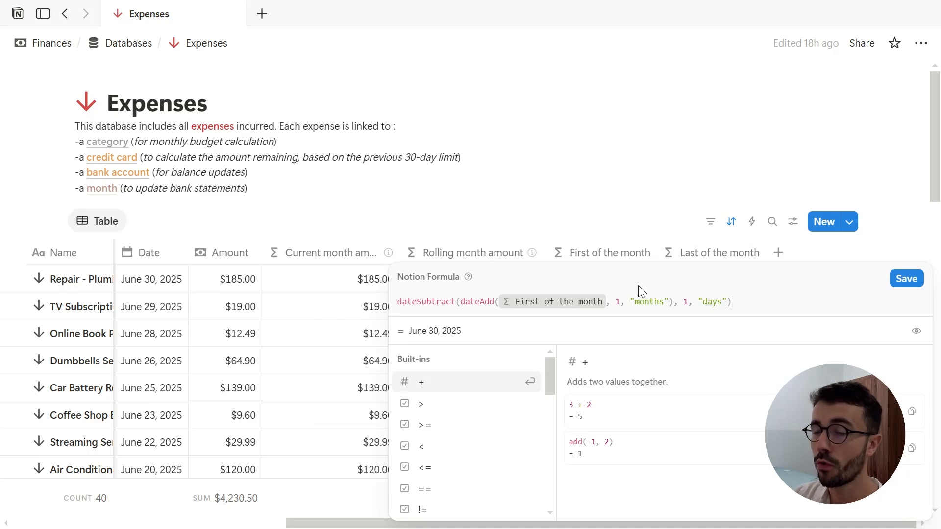
{"action": "left_click", "coordinate": [484, 308]}
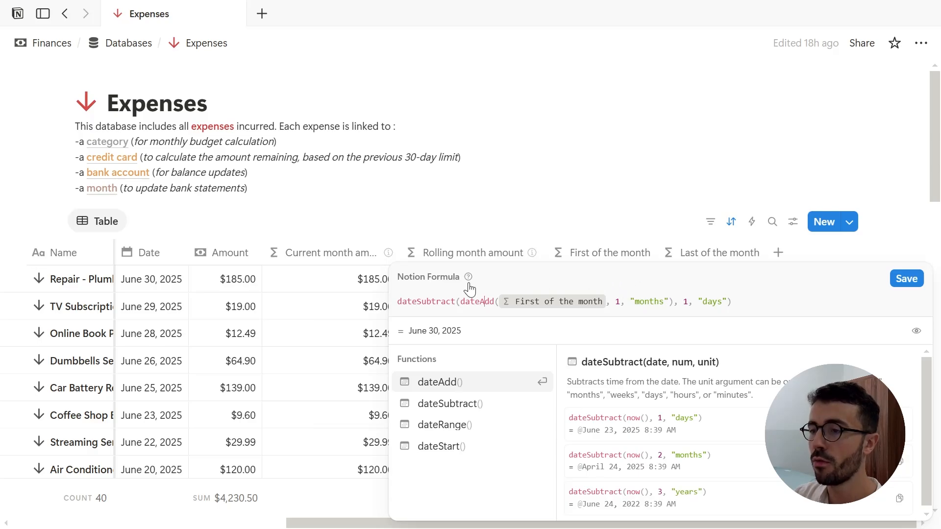
{"action": "left_click", "coordinate": [457, 300]}
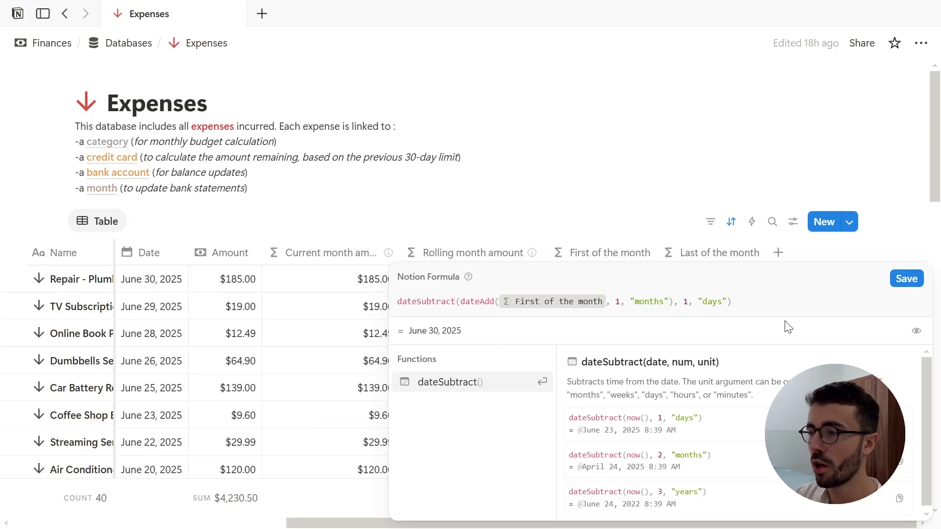
{"action": "left_click", "coordinate": [915, 333]}
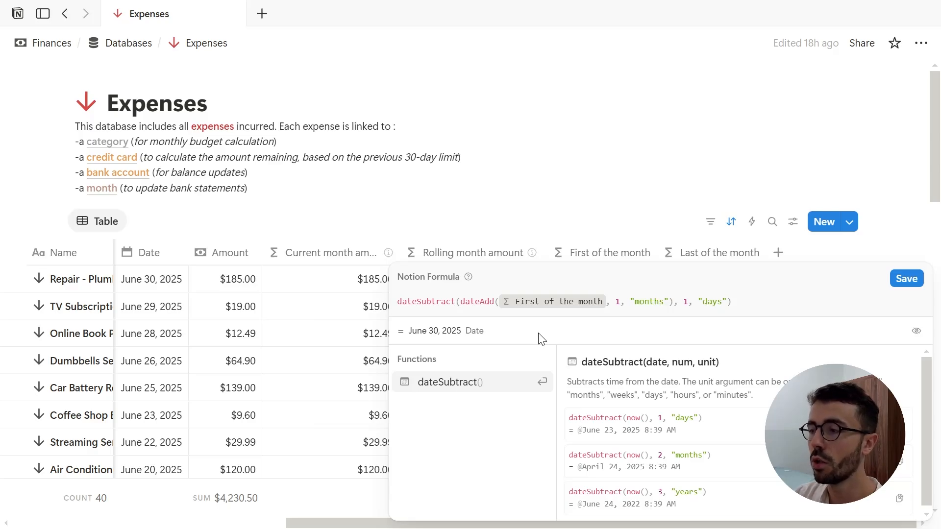
{"action": "left_click", "coordinate": [521, 254]}
Step: Open the Rolling month amount formula and examine its if and and() conditions comparing now() with the month bounds
{"action": "scroll", "coordinate": [518, 266], "scroll_direction": "left", "scroll_amount": 5}
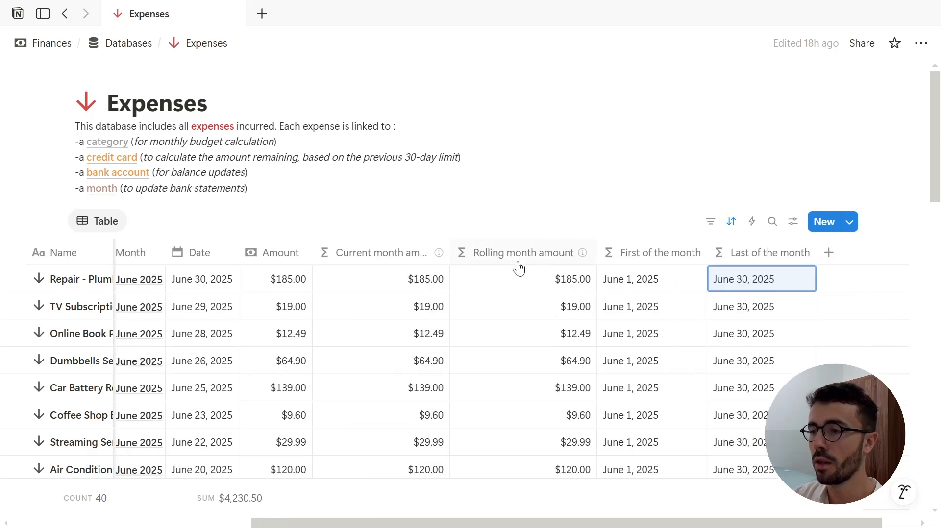
{"action": "left_click", "coordinate": [570, 279]}
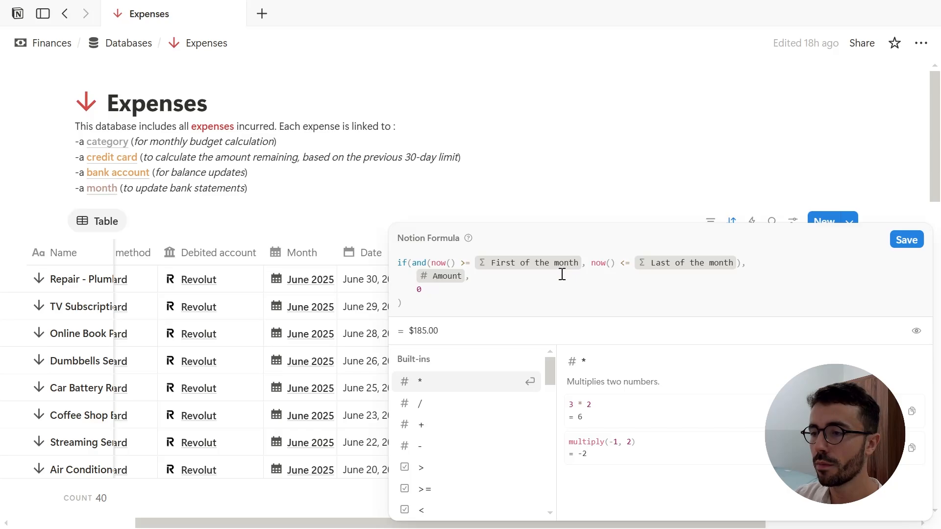
{"action": "left_click", "coordinate": [428, 266]}
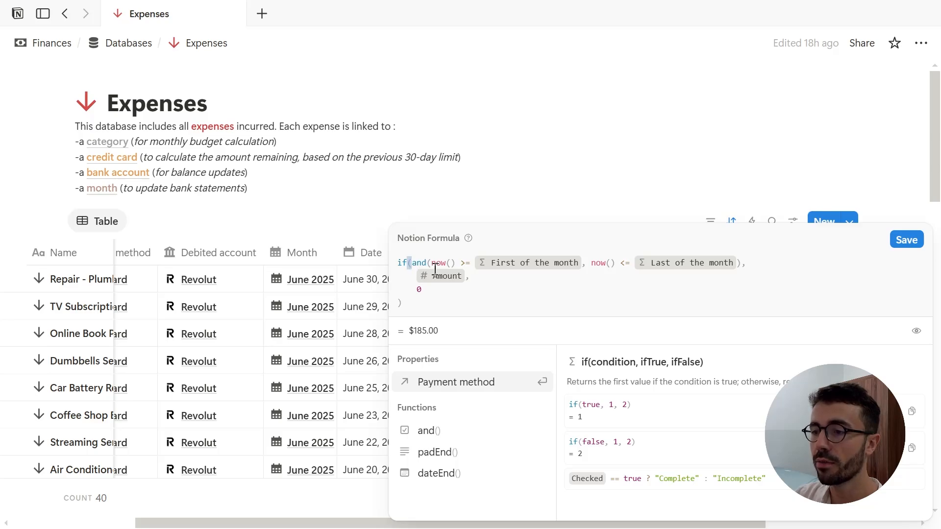
{"action": "left_click", "coordinate": [501, 298]}
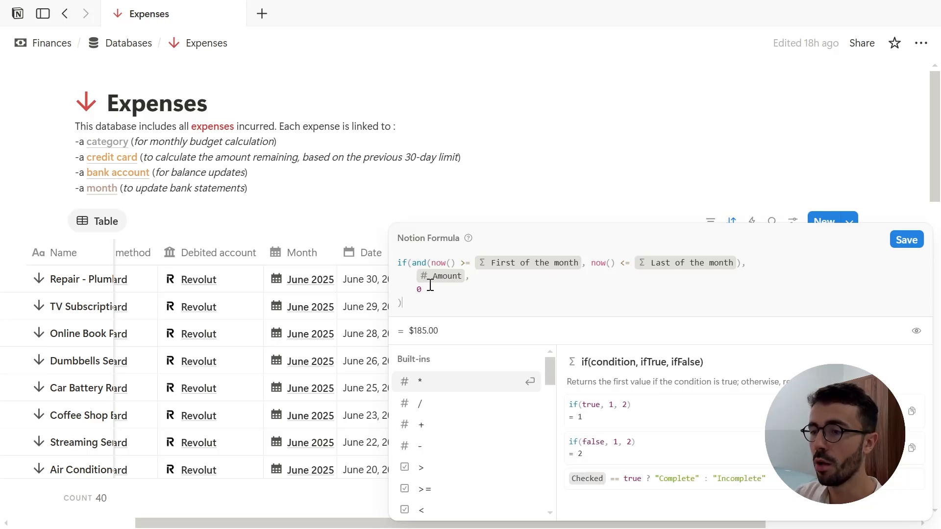
{"action": "left_click", "coordinate": [487, 275]}
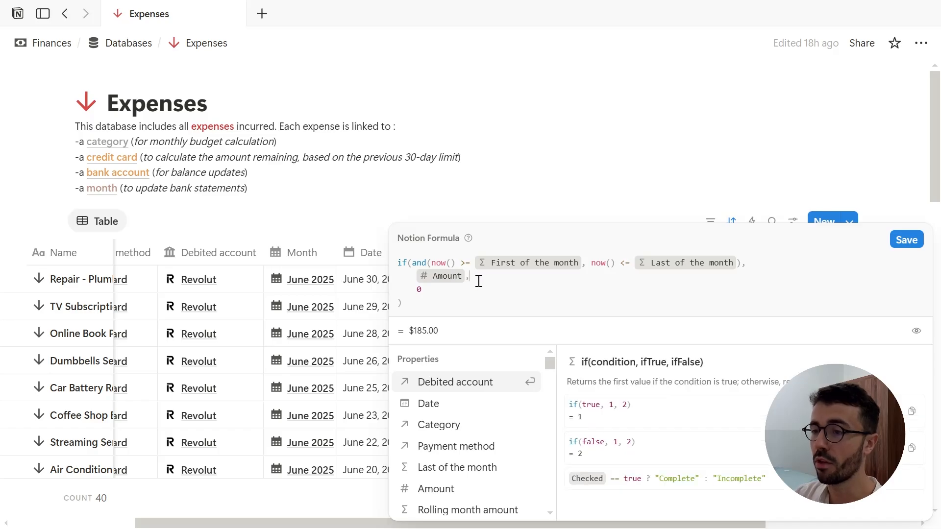
{"action": "left_click", "coordinate": [447, 293]}
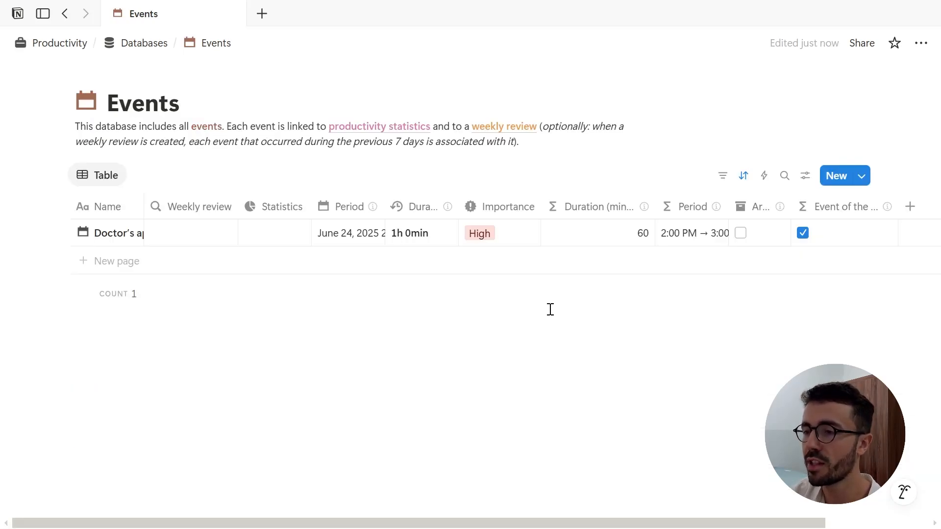
Step: In Events, open the Duration (minutes) formula and inspect its dateBetween, dateEnd and dateStart parts, then close it
{"action": "left_click", "coordinate": [610, 244]}
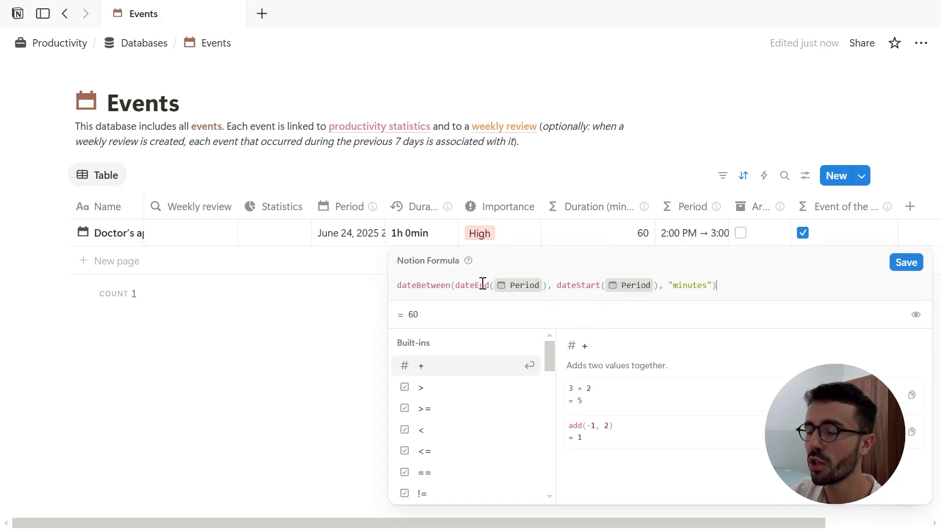
{"action": "left_click", "coordinate": [582, 288]}
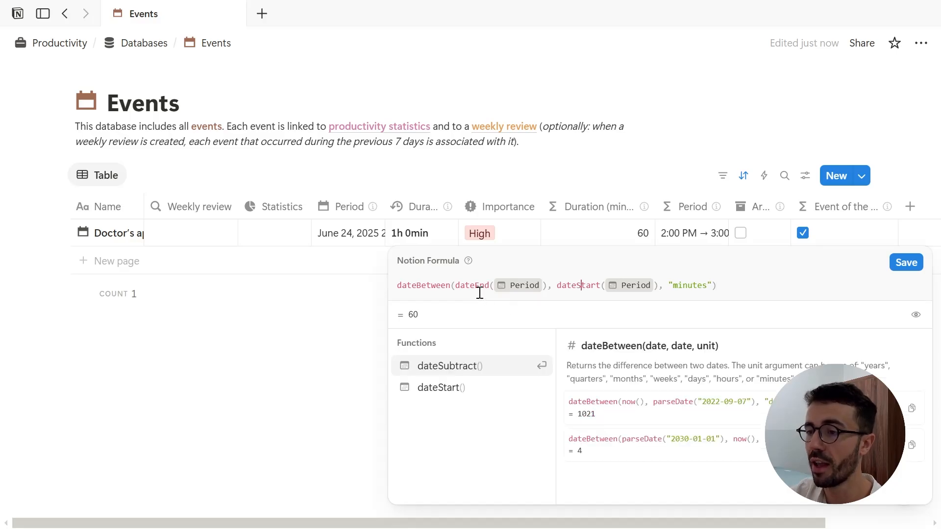
{"action": "left_click", "coordinate": [476, 289]}
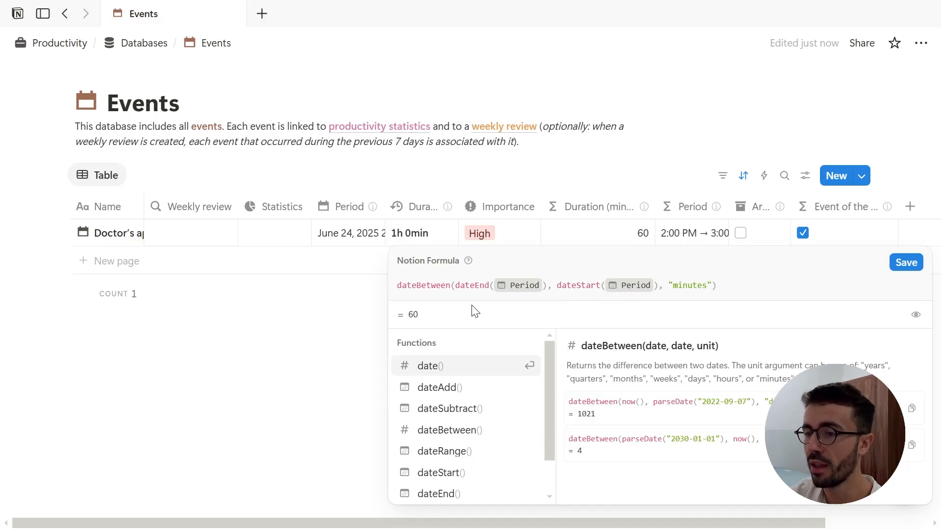
{"action": "left_click", "coordinate": [448, 292]}
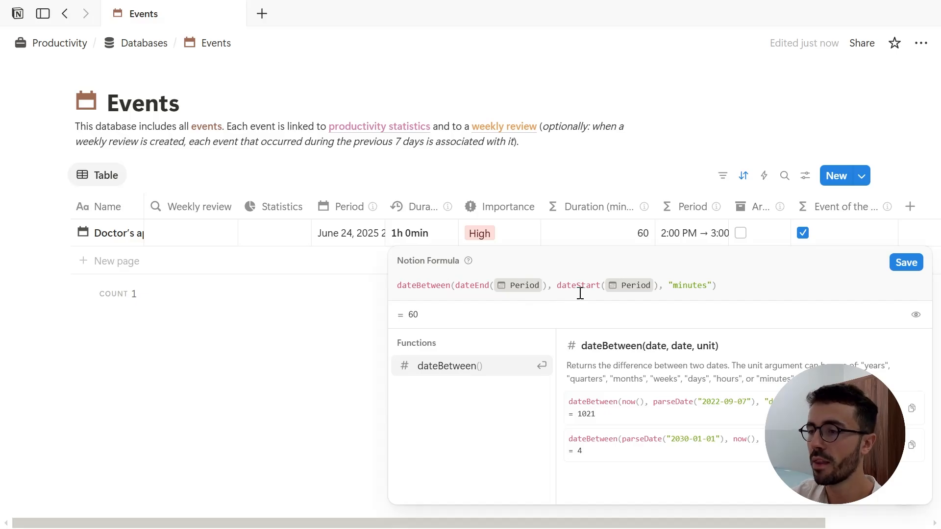
{"action": "left_click", "coordinate": [670, 244]}
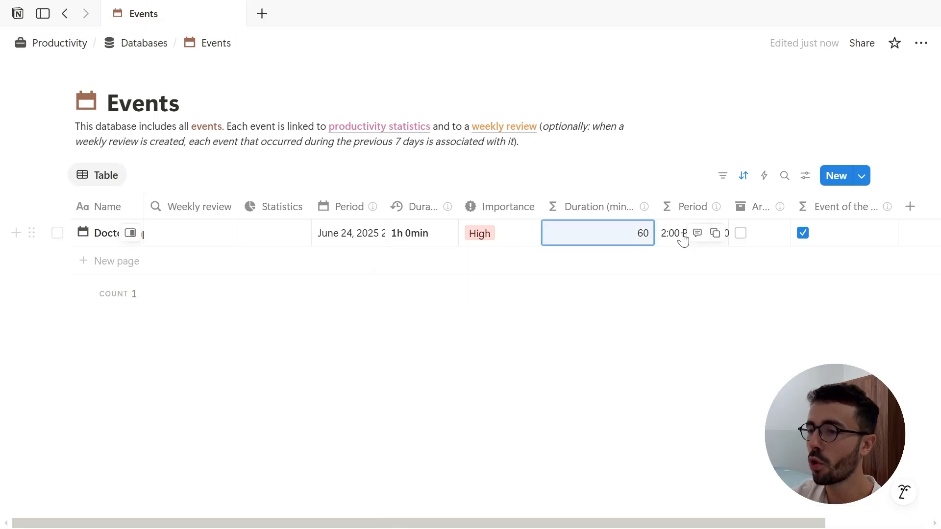
Step: Open the Period formula in Events and examine its if, equal and formatDate parts and result type
{"action": "left_click", "coordinate": [685, 238]}
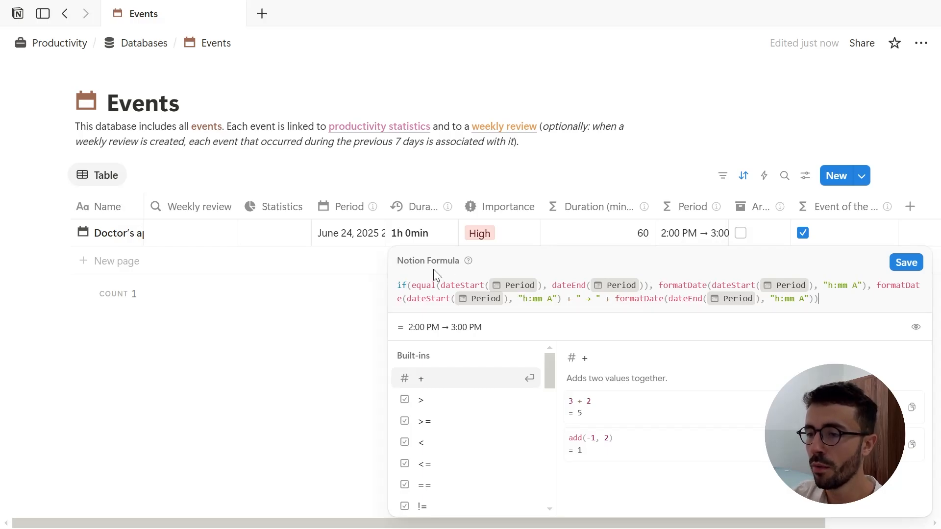
{"action": "left_click", "coordinate": [432, 287]}
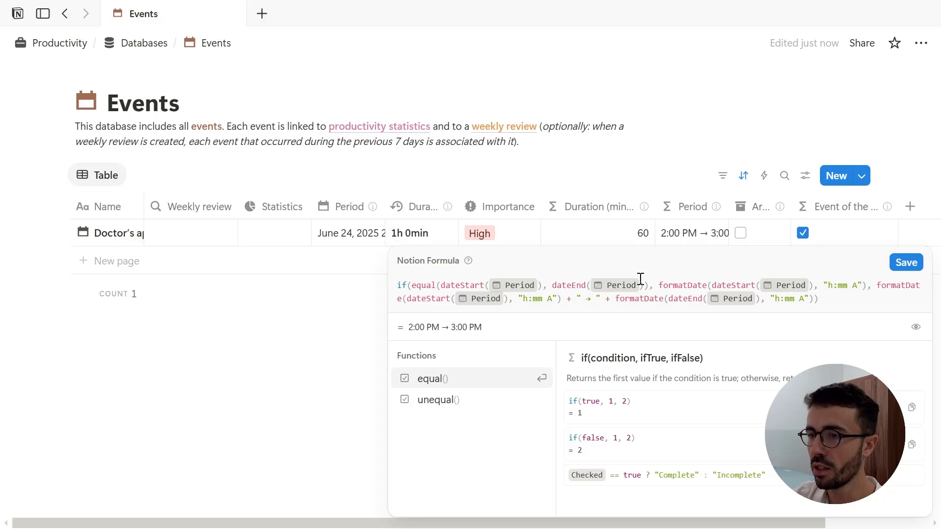
{"action": "left_click", "coordinate": [611, 285]}
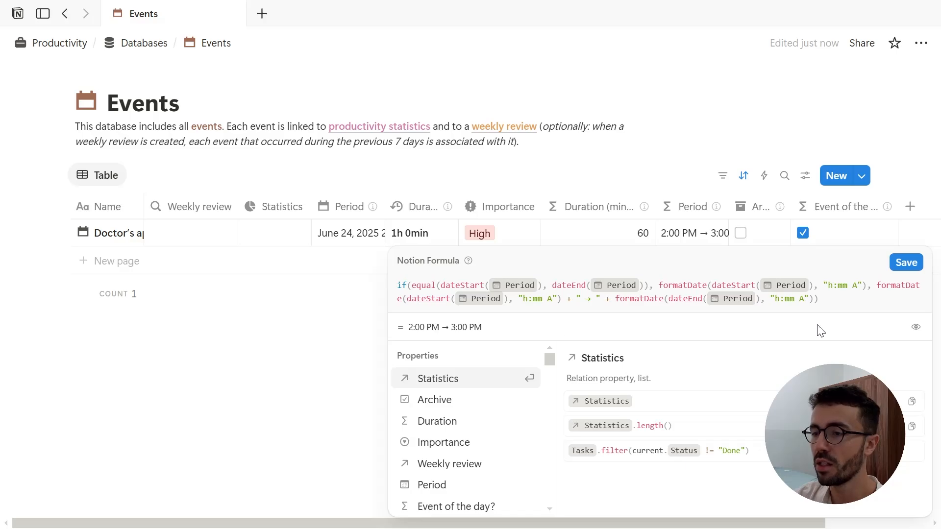
{"action": "left_click", "coordinate": [915, 328]}
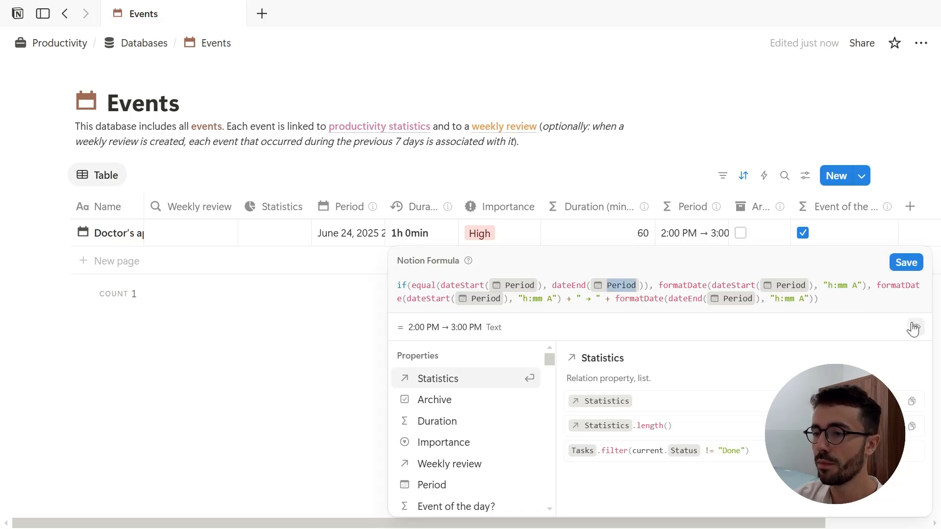